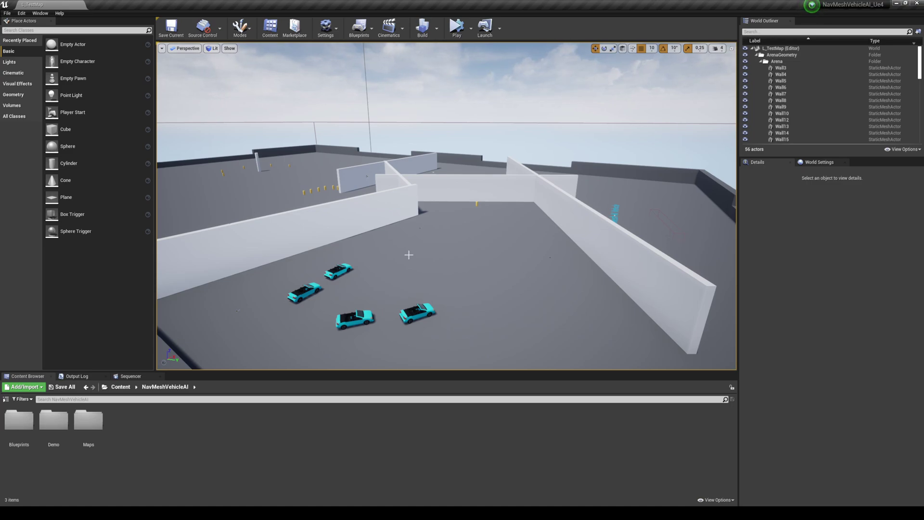
# - Show the navigation mesh overlay and view the floor around the free end of the long wall
pyautogui.moveTo(409, 255); pyautogui.dragTo(442, 288, button='right')
pyautogui.moveTo(400, 234); pyautogui.dragTo(436, 263, button='right')
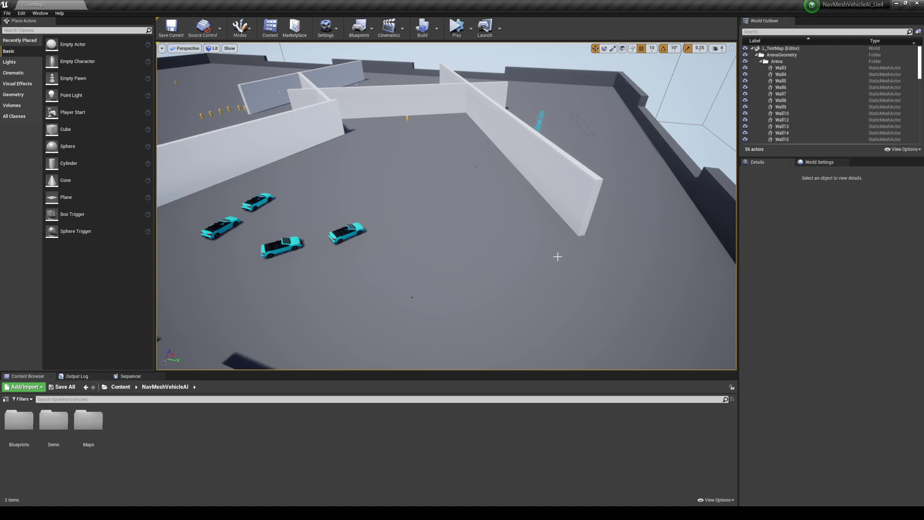
pyautogui.moveTo(558, 257); pyautogui.dragTo(735, 111, button='right')
pyautogui.press('p')
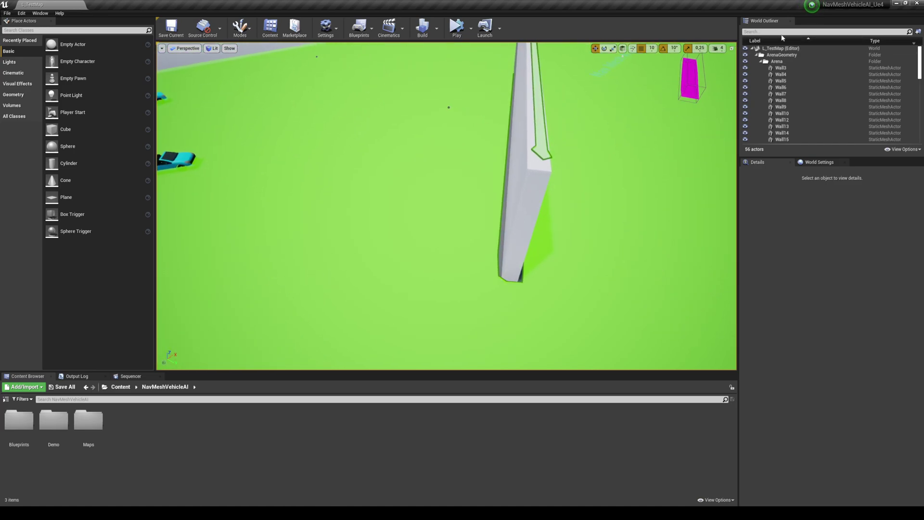
# - Filter the level's actors by "recas", select RecastNavMesh-Default and set its Agent Radius to 1
pyautogui.click(780, 31)
pyautogui.write('recas')
pyautogui.click(790, 55)
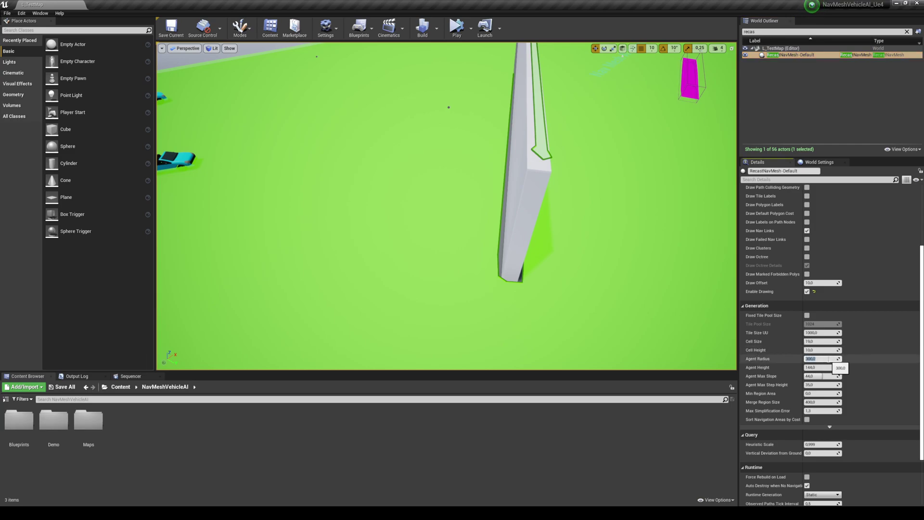
pyautogui.write('1')
pyautogui.press('Return')
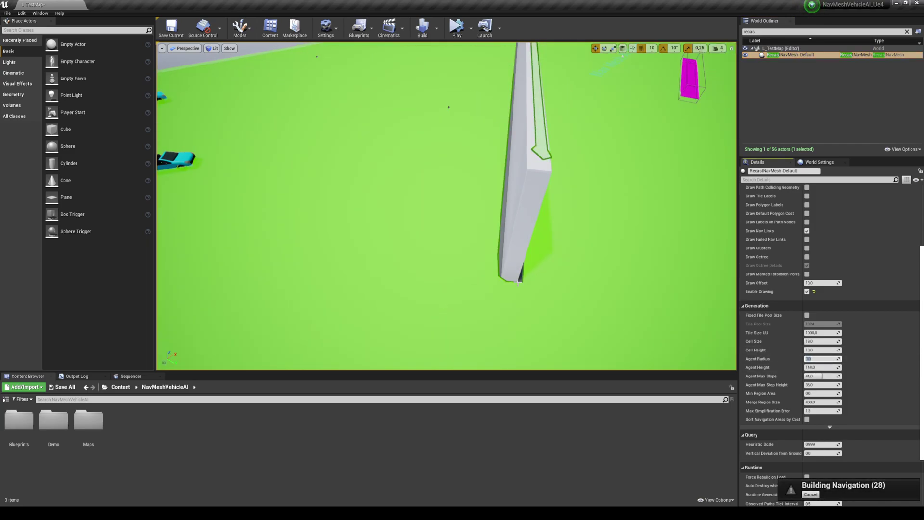
# - Hide the navigation mesh overlay and save all modified content
pyautogui.press('s')
pyautogui.moveTo(518, 283); pyautogui.dragTo(518, 273, button='right')
pyautogui.press('p')
pyautogui.moveTo(368, 266); pyautogui.dragTo(369, 258, button='right')
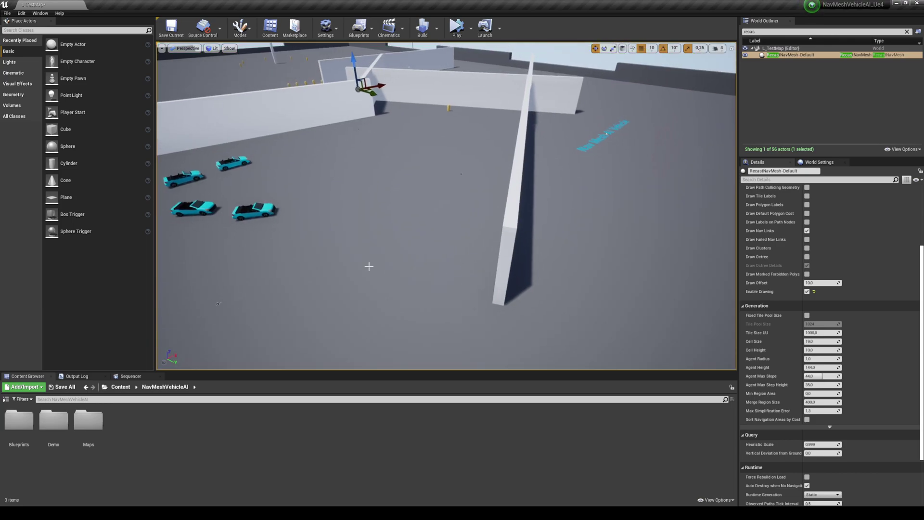
pyautogui.click(61, 390)
pyautogui.click(528, 323)
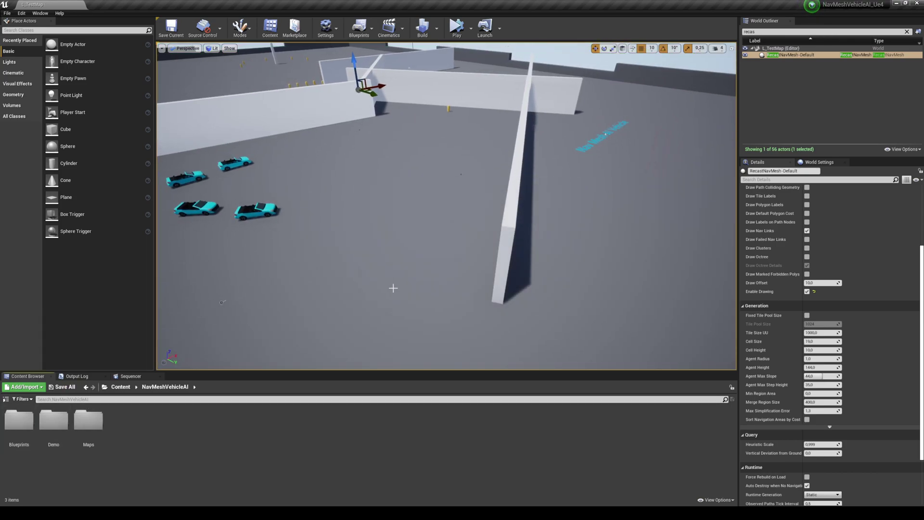
# - Examine the rebuilt navigation mesh around the walls and cars, leaving the overlay hidden
pyautogui.press('a')
pyautogui.moveTo(392, 289); pyautogui.dragTo(412, 284, button='right')
pyautogui.moveTo(466, 314); pyautogui.dragTo(472, 314, button='right')
pyautogui.press('p')
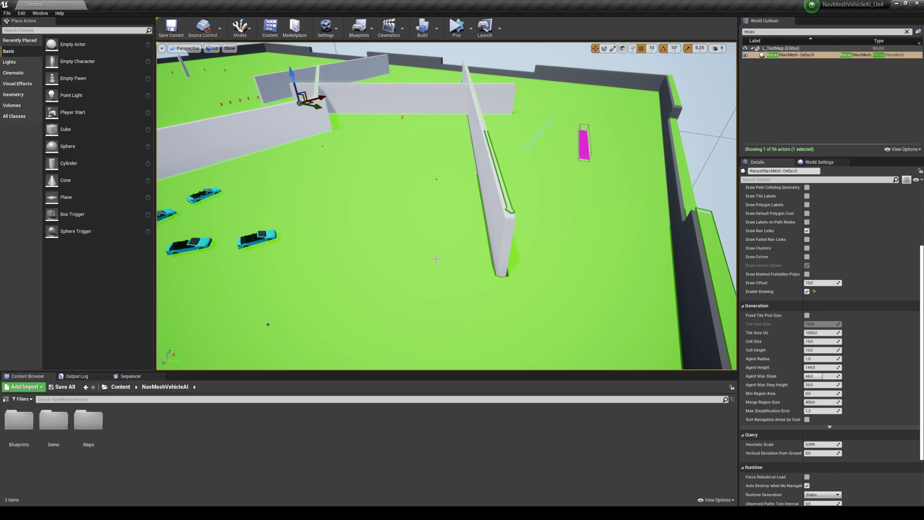
pyautogui.press('p')
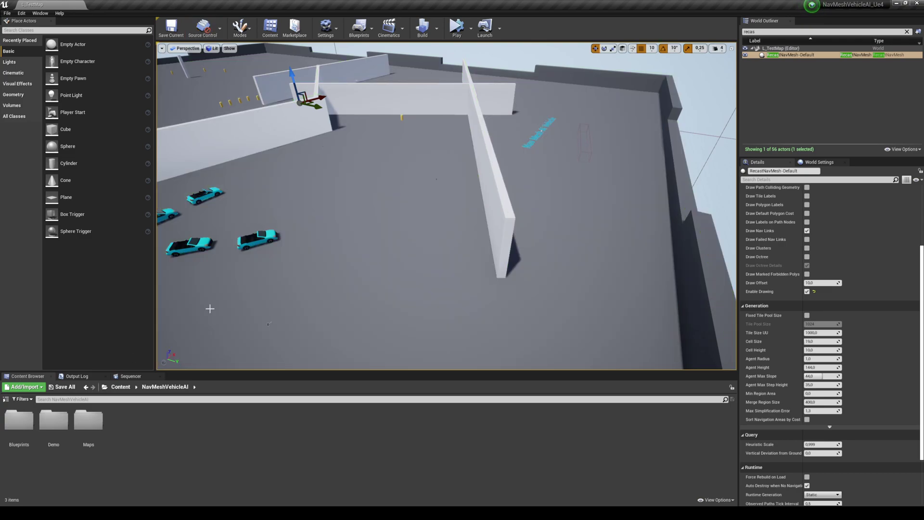
# - Open the Blueprint of the front car TestAIVehicle4 and select its NavMeshVehicleAI component
pyautogui.click(269, 239)
pyautogui.click(898, 181)
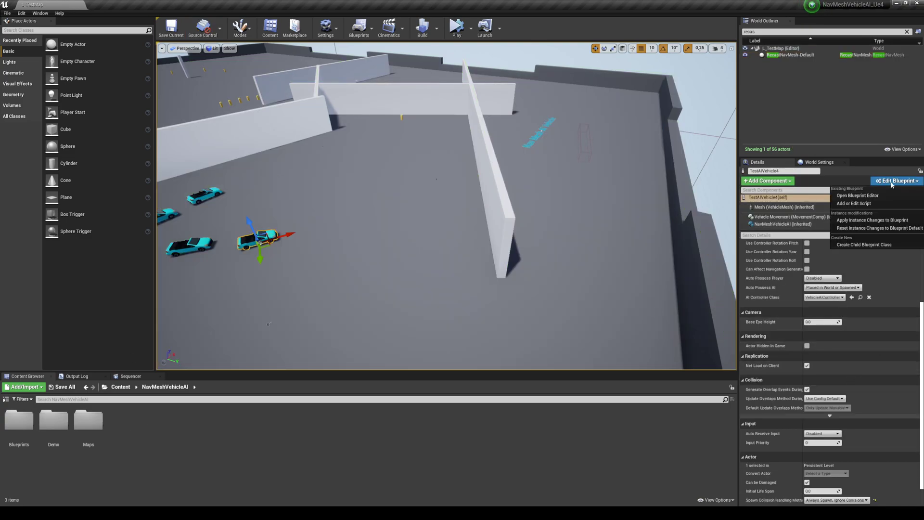
pyautogui.click(885, 195)
pyautogui.click(34, 68)
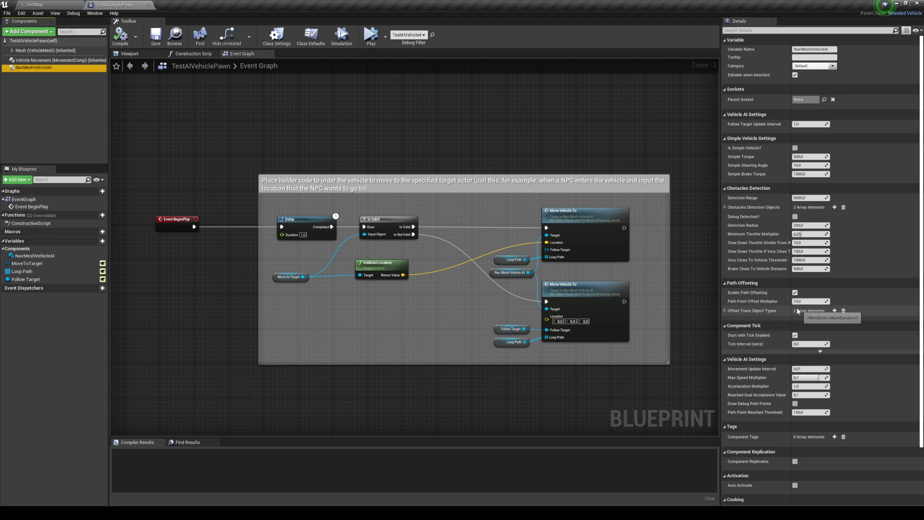
# - Turn off Enable Path Offsetting on the NavMeshVehicleAI component, compile the Blueprint, and test-run the level
pyautogui.press('F7')
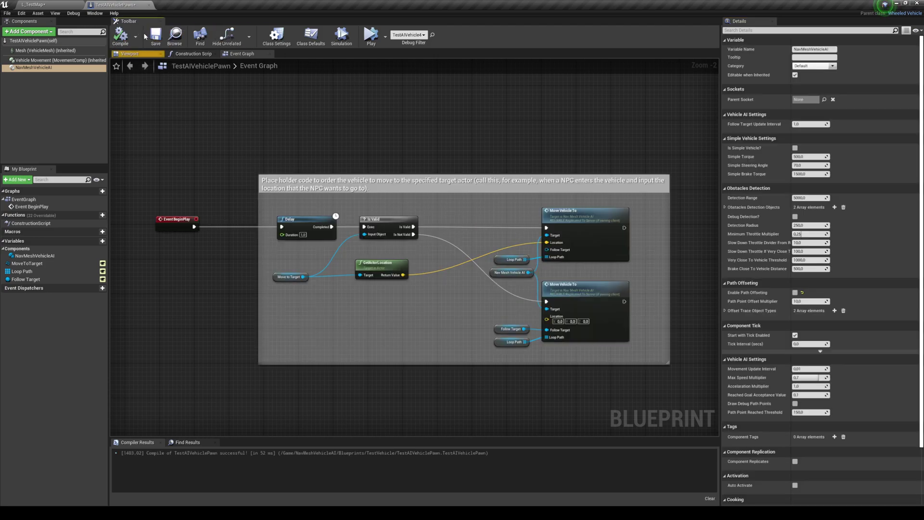
pyautogui.click(33, 4)
pyautogui.click(455, 28)
pyautogui.moveTo(485, 115); pyautogui.dragTo(450, 115, button='right')
pyautogui.click(114, 4)
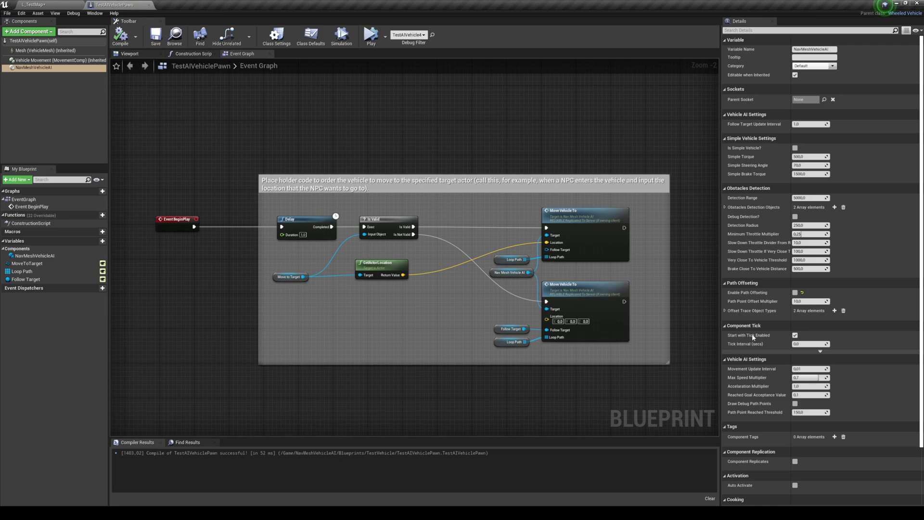
# - Turn on Debug Detection for the NavMeshVehicleAI component, compile and save the Blueprint, and test-run the level
pyautogui.click(795, 218)
pyautogui.click(121, 38)
pyautogui.click(155, 38)
pyautogui.click(33, 5)
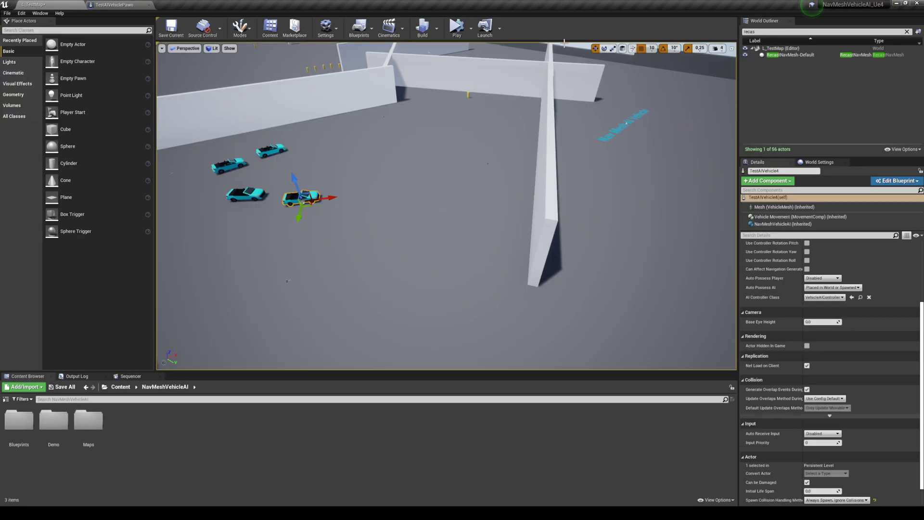
pyautogui.click(456, 27)
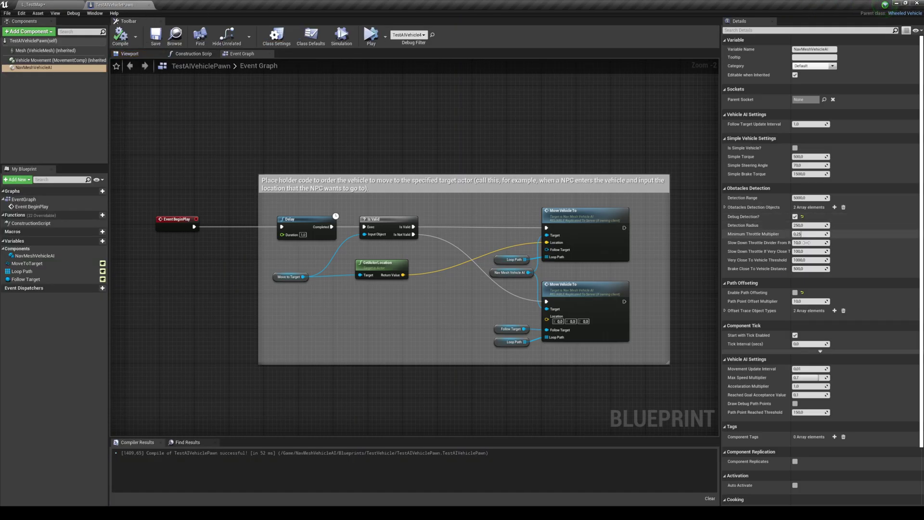
# - Turn off Debug Detection, turn on Draw Debug Path Points for the component, and compile and save the Blueprint
pyautogui.click(795, 216)
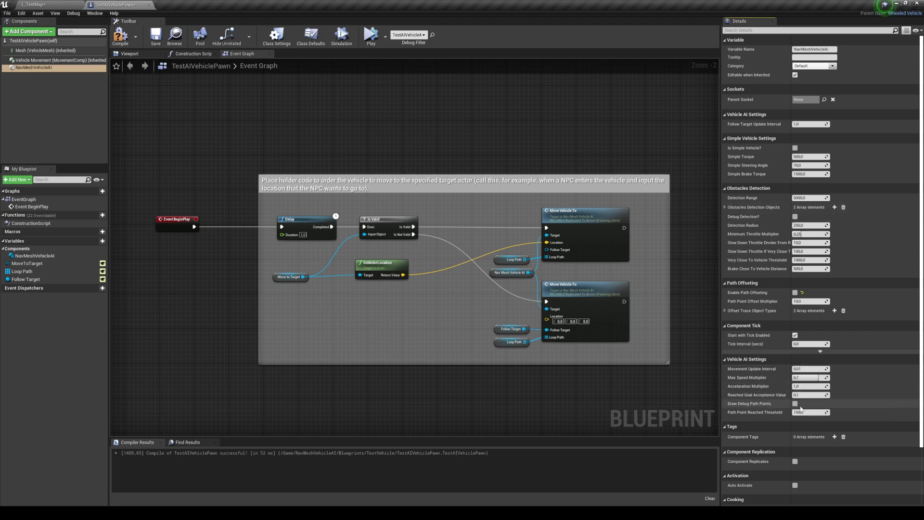
pyautogui.click(121, 36)
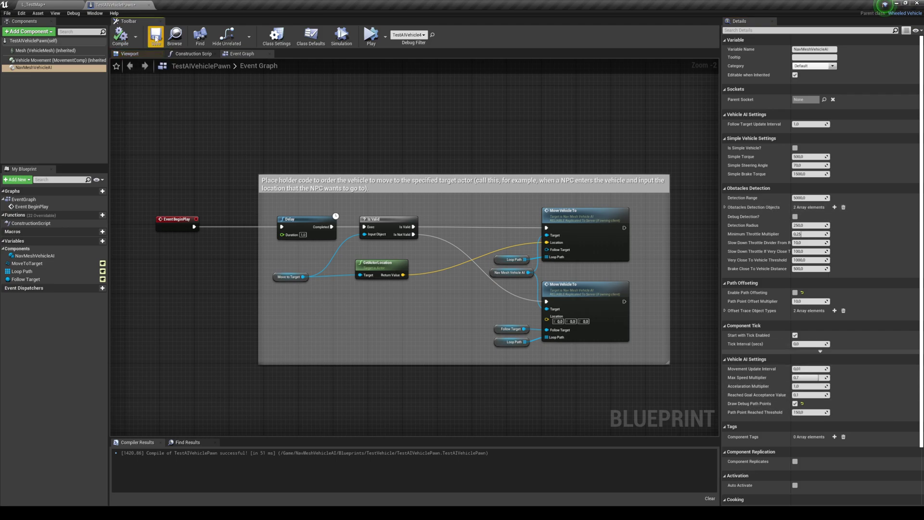
# - Run the level and watch the cars approach the path points at the wall's end, ending the run
pyautogui.click(34, 4)
pyautogui.moveTo(523, 150)
pyautogui.mouseDown(button='right')
pyautogui.moveTo(514, 144)
pyautogui.moveTo(523, 156)
pyautogui.mouseUp(button='right')
pyautogui.moveTo(464, 246); pyautogui.dragTo(470, 262, button='right')
pyautogui.moveTo(476, 175); pyautogui.dragTo(508, 197, button='right')
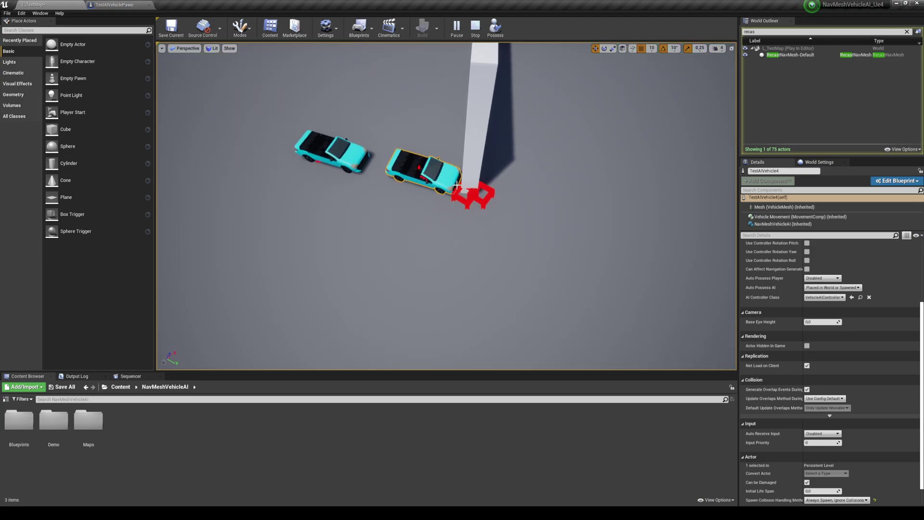
pyautogui.press('Escape')
# - Turn Enable Path Offsetting back on for the NavMeshVehicleAI component, then compile and save the Blueprint
pyautogui.click(144, 6)
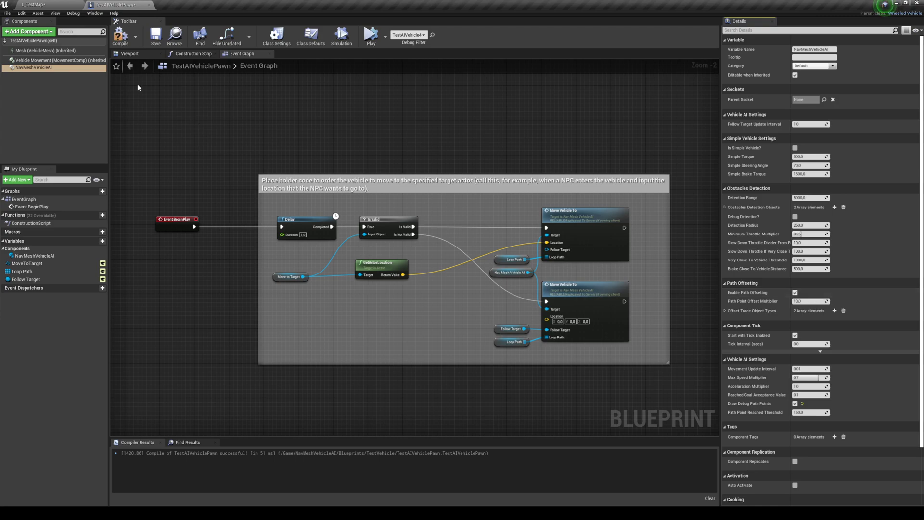
pyautogui.click(155, 39)
# - Run the level with the navigation mesh shown, compare the path points with the wall corners, and stop the run
pyautogui.click(34, 4)
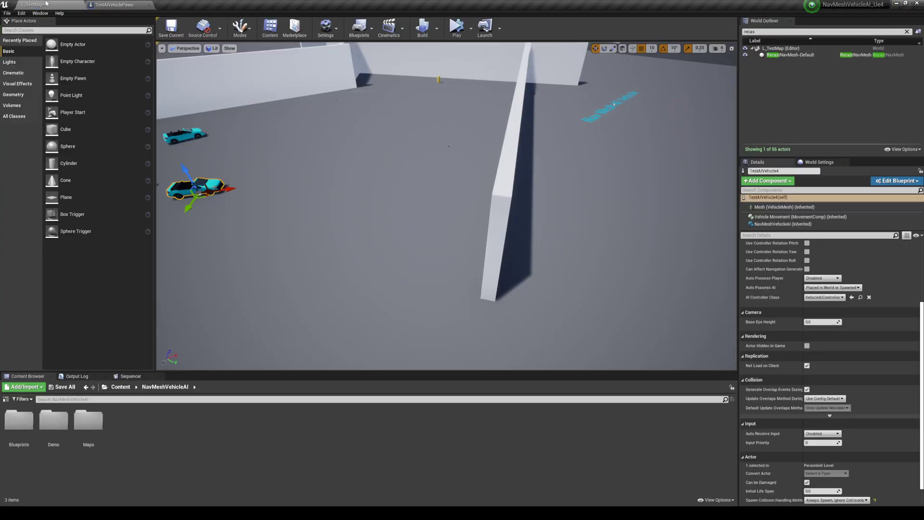
pyautogui.click(457, 28)
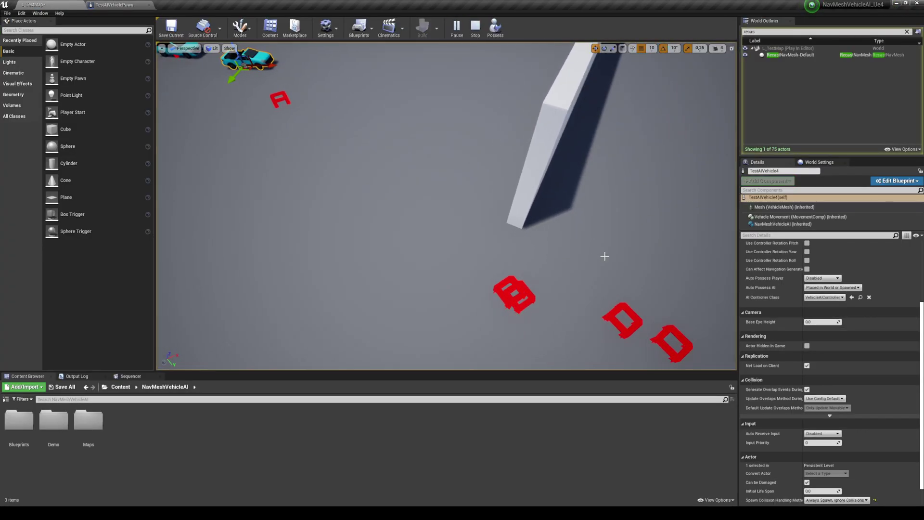
pyautogui.press('p')
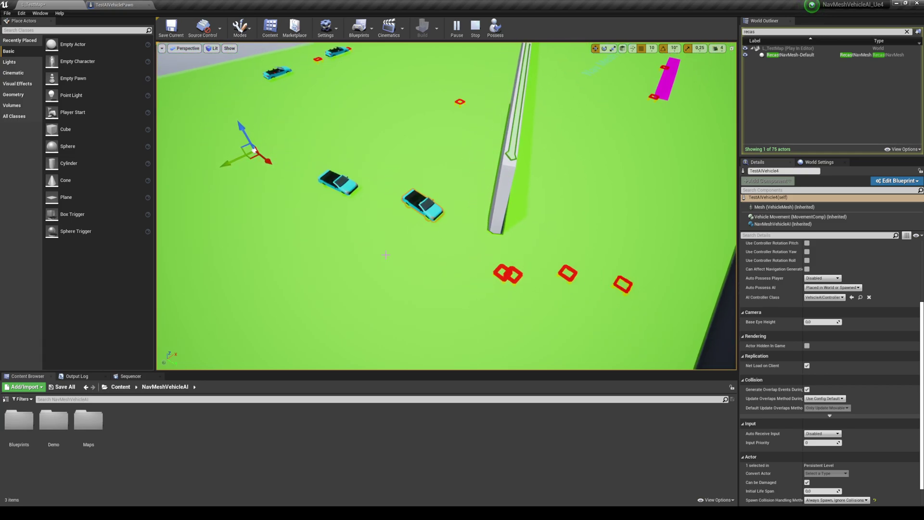
pyautogui.moveTo(526, 289); pyautogui.dragTo(527, 179, button='right')
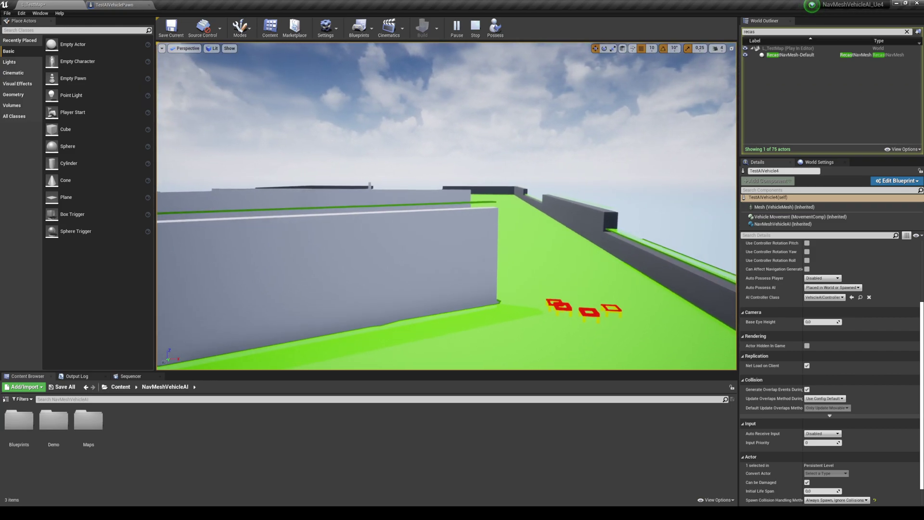
pyautogui.moveTo(488, 239); pyautogui.dragTo(439, 269, button='right')
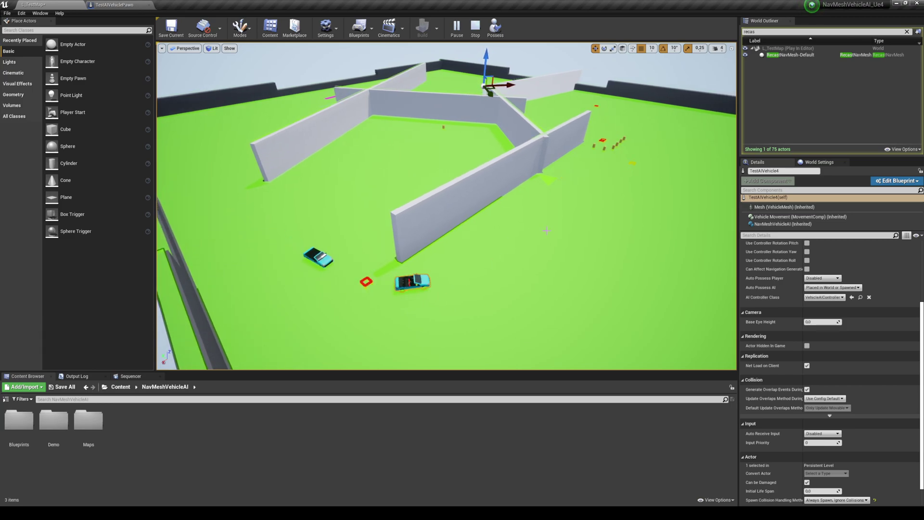
pyautogui.press('Escape')
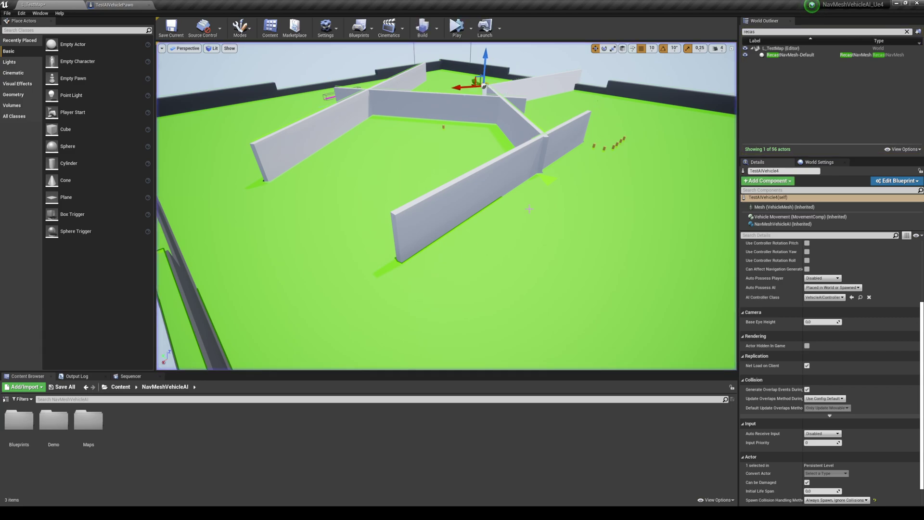
# - Examine how closely the navigation mesh reaches the free ends and corners of the walls
pyautogui.moveTo(529, 209); pyautogui.dragTo(498, 225, button='right')
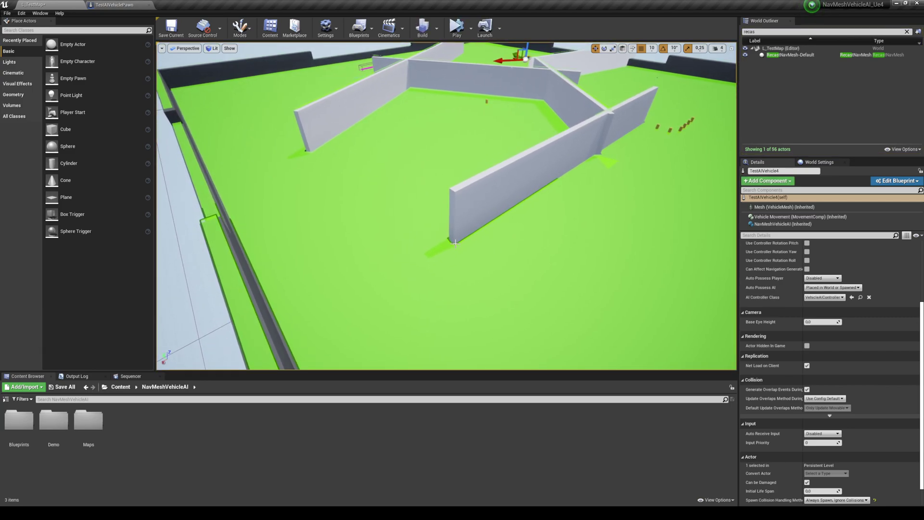
pyautogui.scroll(6, 463, 248)
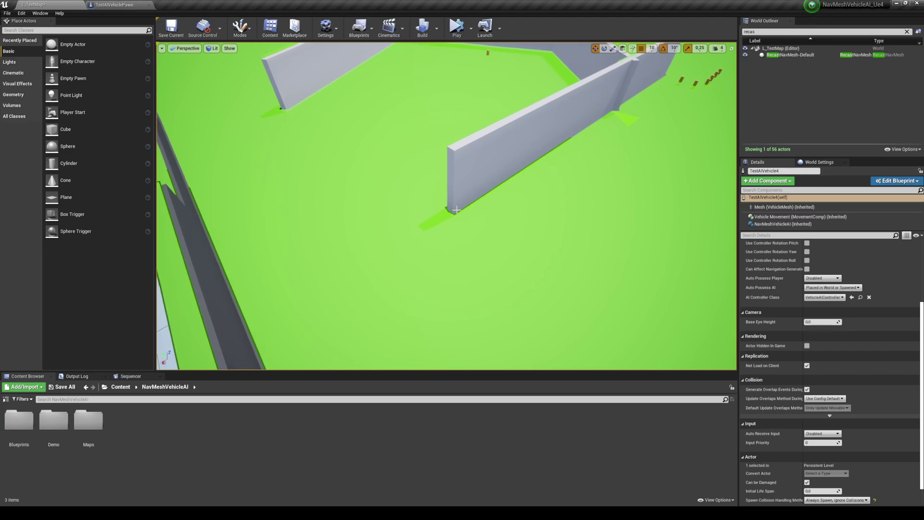
pyautogui.scroll(-5, 457, 210)
pyautogui.scroll(5, 507, 214)
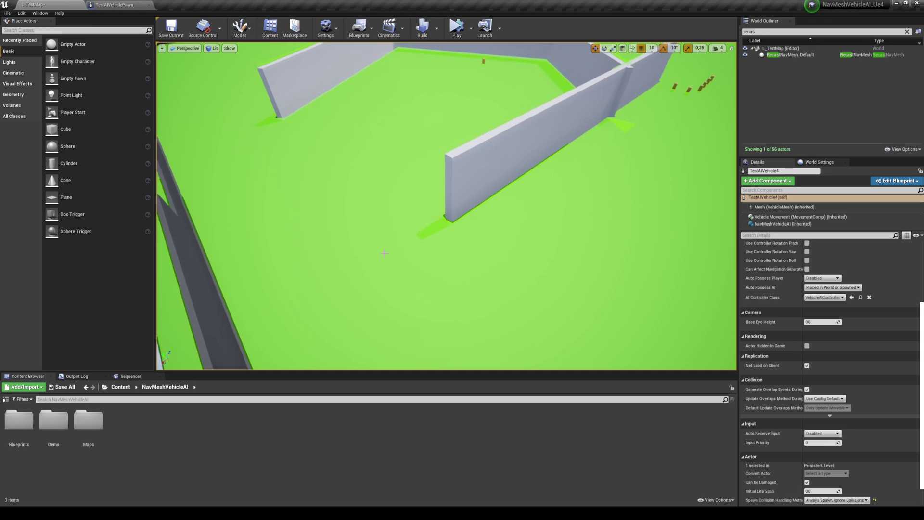
pyautogui.moveTo(468, 243)
pyautogui.mouseDown(button='right')
pyautogui.moveTo(445, 193)
pyautogui.moveTo(501, 212)
pyautogui.moveTo(468, 243)
pyautogui.mouseUp(button='right')
pyautogui.scroll(5, 468, 243)
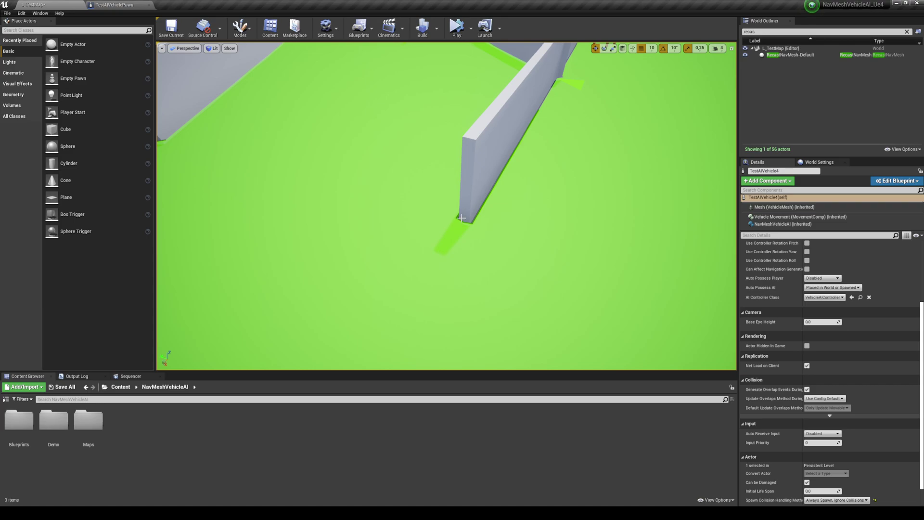
pyautogui.scroll(-5, 460, 223)
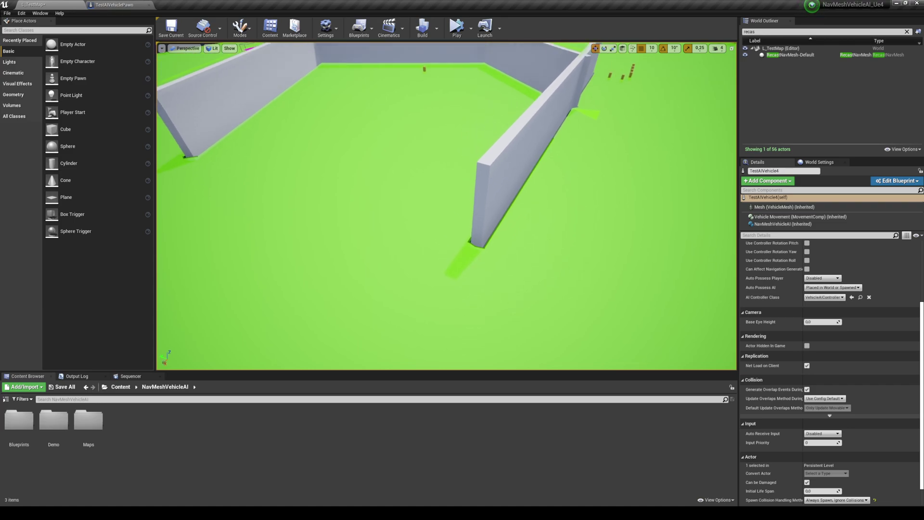
pyautogui.scroll(-5, 494, 282)
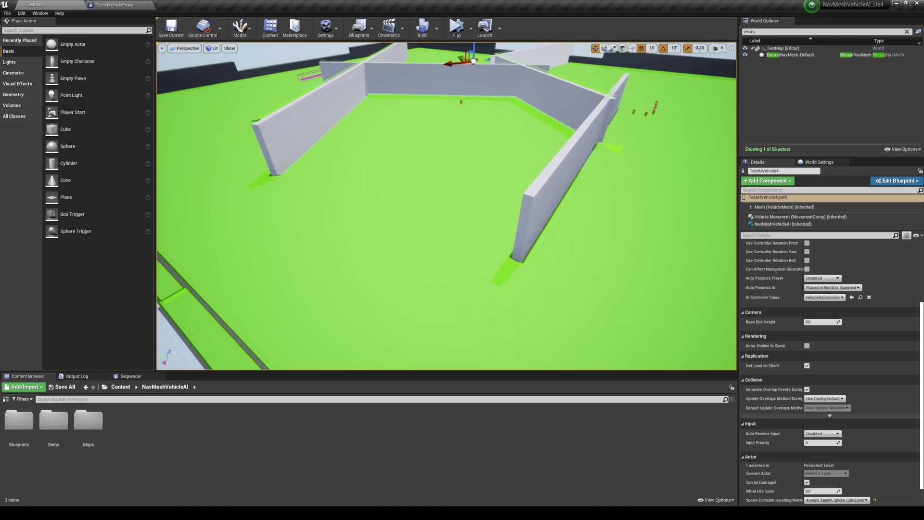
# - Deselect the vehicle, hide the navigation mesh overlay and view the parked cars beside the arena wall
pyautogui.press('Escape')
pyautogui.moveTo(496, 282); pyautogui.dragTo(497, 282, button='right')
pyautogui.press('w')
pyautogui.moveTo(452, 223); pyautogui.dragTo(498, 363, button='right')
pyautogui.press('p')
pyautogui.moveTo(522, 244); pyautogui.dragTo(461, 243, button='right')
pyautogui.scroll(-2, 289, 132)
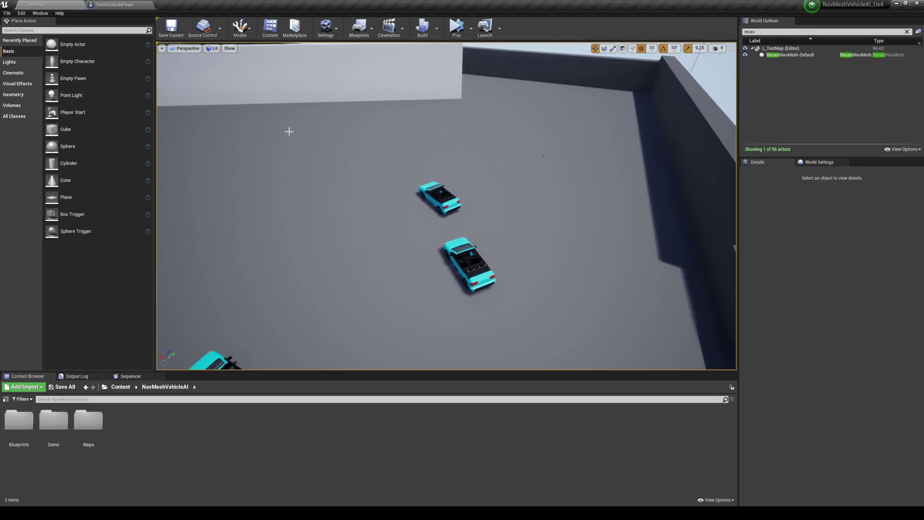
# - Show the navigation mesh overlay again and examine the gap at the corner of the light wall
pyautogui.click(102, 3)
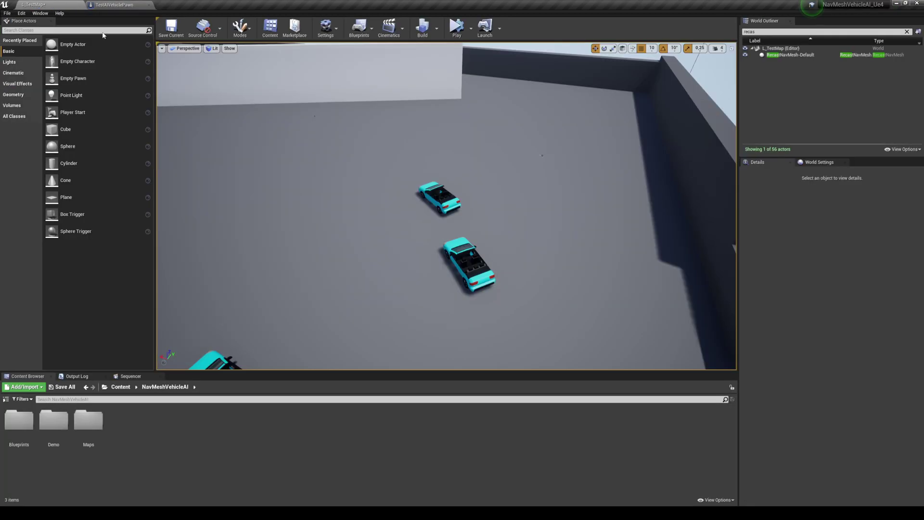
pyautogui.moveTo(208, 277); pyautogui.dragTo(208, 277, button='right')
pyautogui.press('p')
pyautogui.moveTo(417, 246); pyautogui.dragTo(417, 246, button='right')
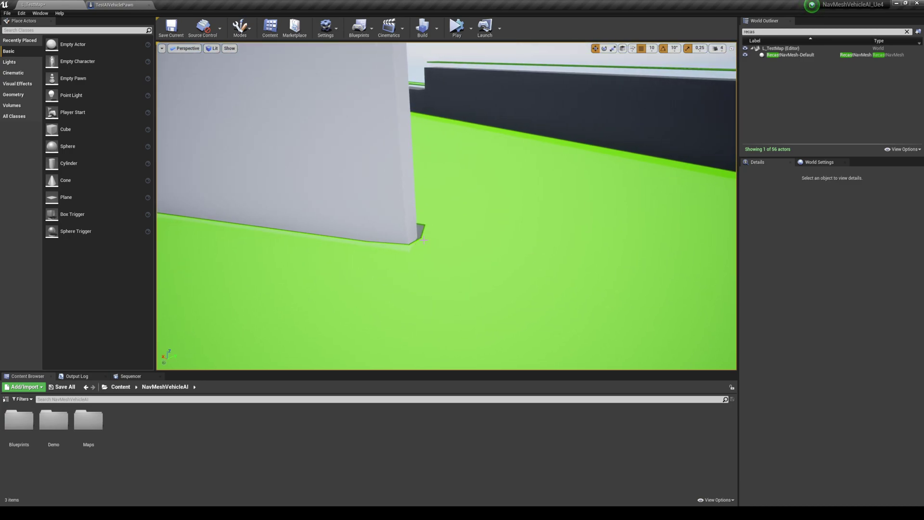
pyautogui.moveTo(570, 259); pyautogui.dragTo(569, 259, button='right')
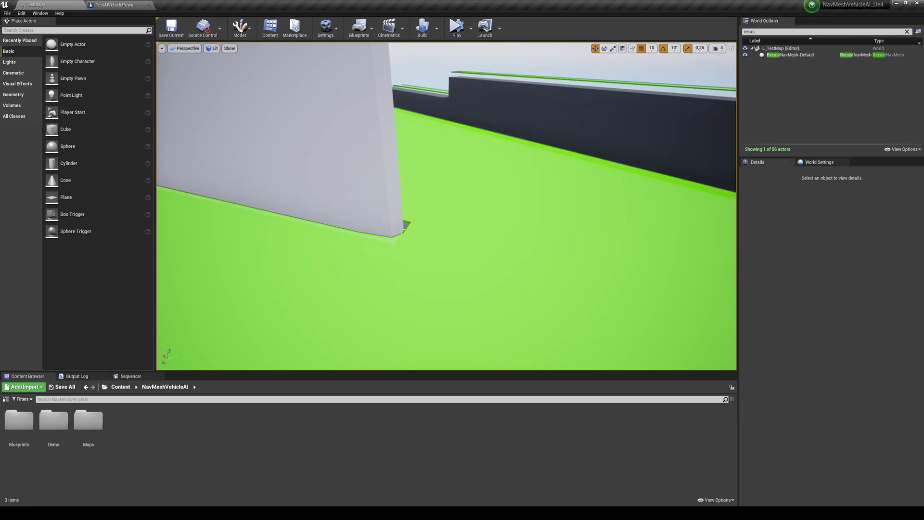
pyautogui.moveTo(517, 268); pyautogui.dragTo(516, 268, button='right')
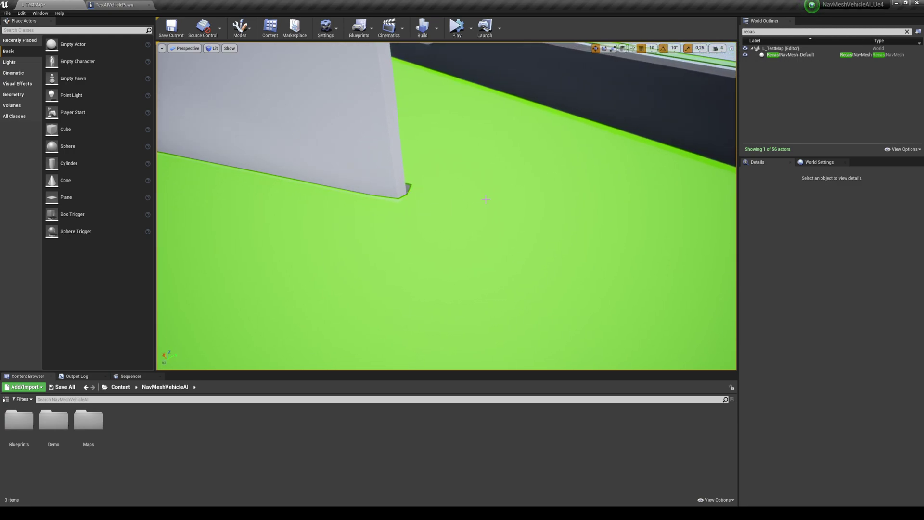
# - In the TestAIVehiclePawn blueprint, set the NavMeshVehicleAI component's Path Point Offset Multiplier to 50 and compile
pyautogui.click(128, 4)
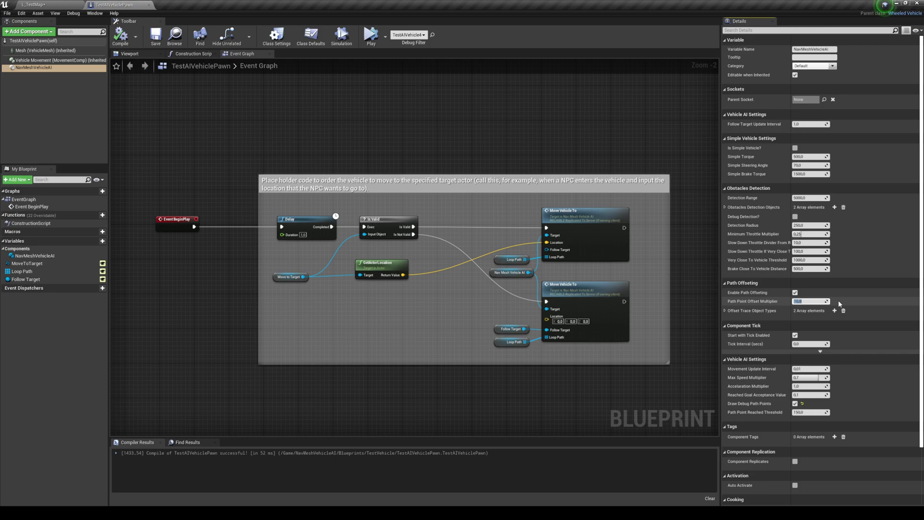
pyautogui.write('50')
pyautogui.press('Return')
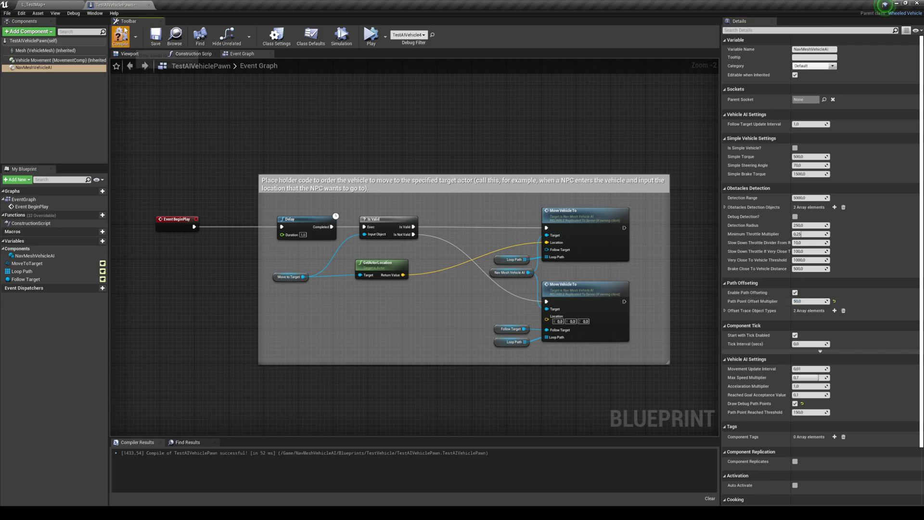
pyautogui.click(121, 35)
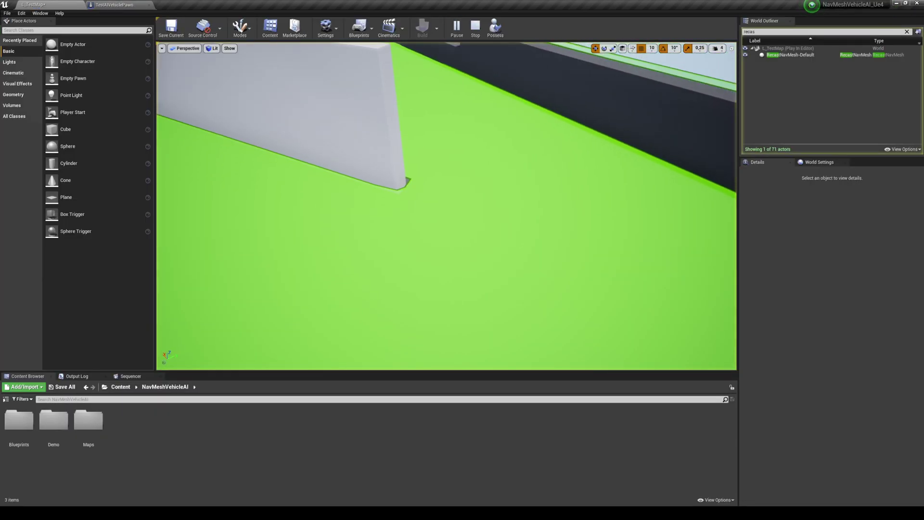
# - Run the level, watch how the cars and path points round the free end of the light wall, and stop the run
pyautogui.press('s')
pyautogui.moveTo(530, 248)
pyautogui.mouseDown(button='right')
pyautogui.moveTo(463, 253)
pyautogui.moveTo(530, 247)
pyautogui.mouseUp(button='right')
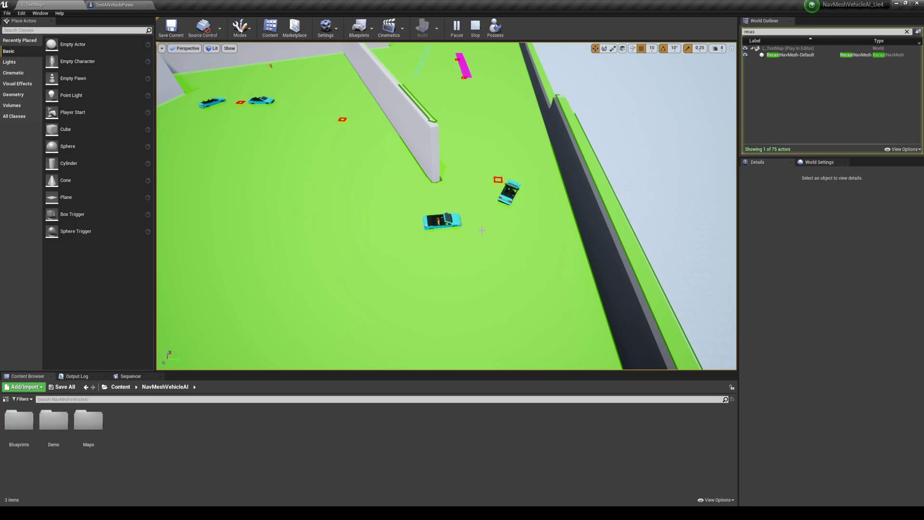
pyautogui.press('Escape')
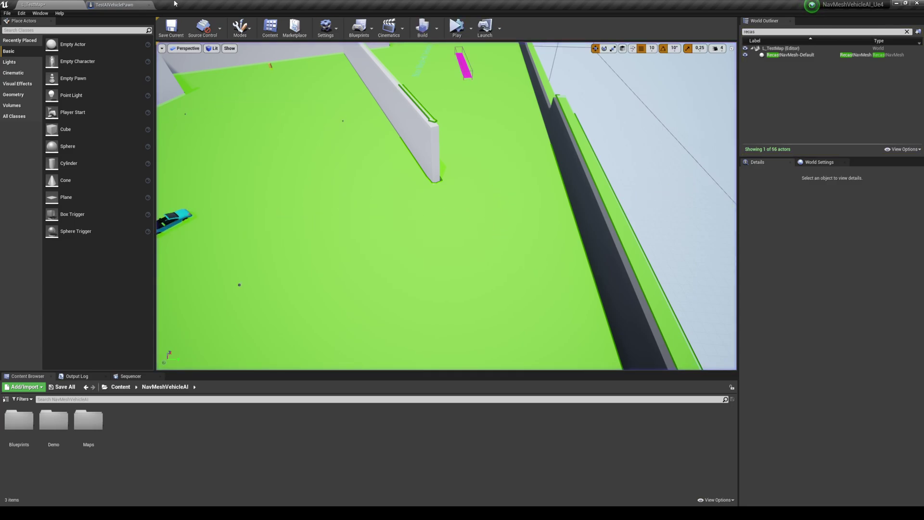
# - Reset the vehicle pawn's Path Point Offset Multiplier to 10, compile the blueprint, and expand the Offset Trace Object Types
pyautogui.click(126, 4)
pyautogui.click(799, 300)
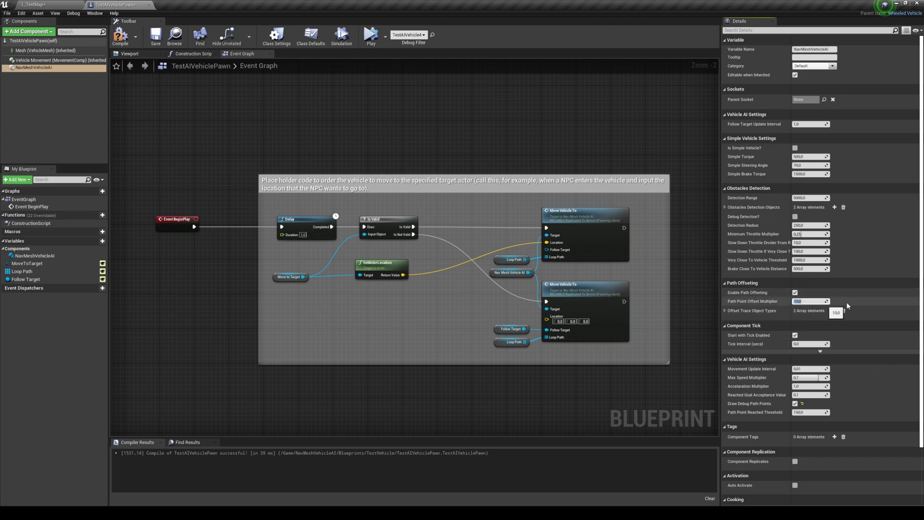
pyautogui.click(119, 37)
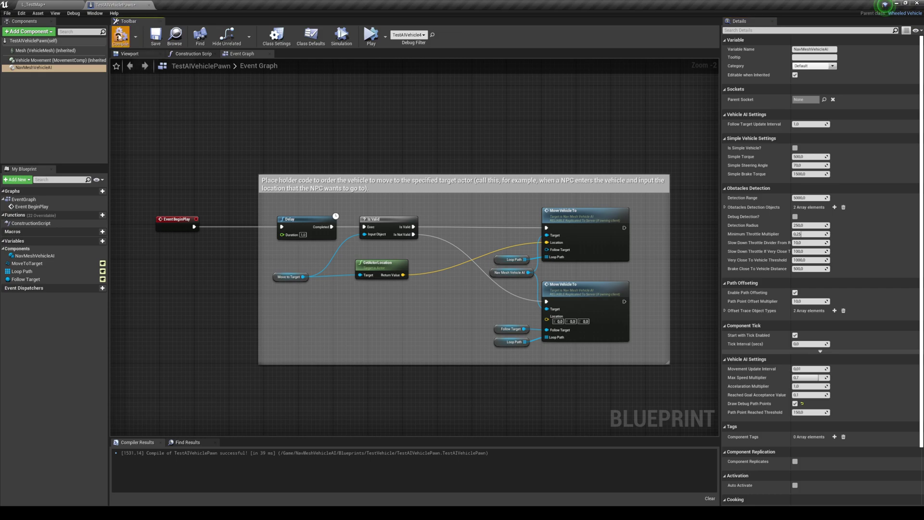
pyautogui.click(119, 37)
pyautogui.click(800, 301)
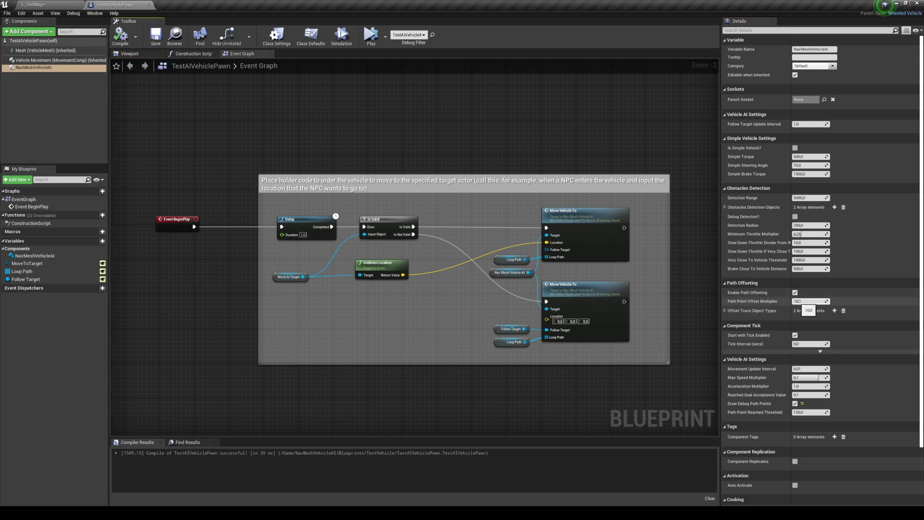
pyautogui.click(725, 310)
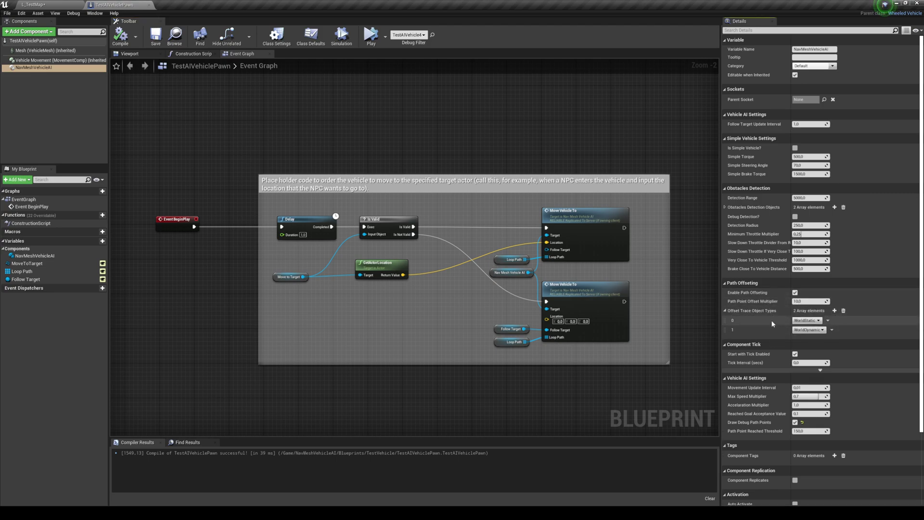
# - Inspect the collision presets of the light wall in the level and deselect the wall
pyautogui.click(65, 3)
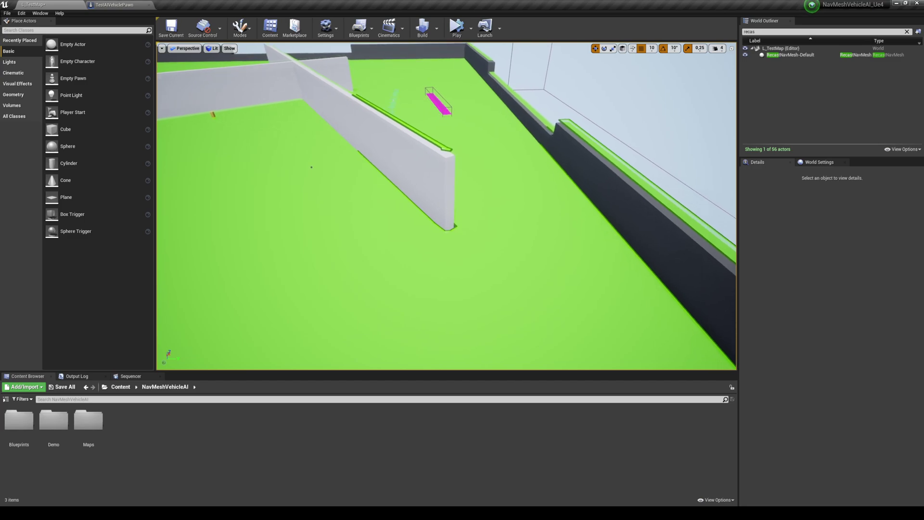
pyautogui.moveTo(646, 165); pyautogui.dragTo(674, 166, button='right')
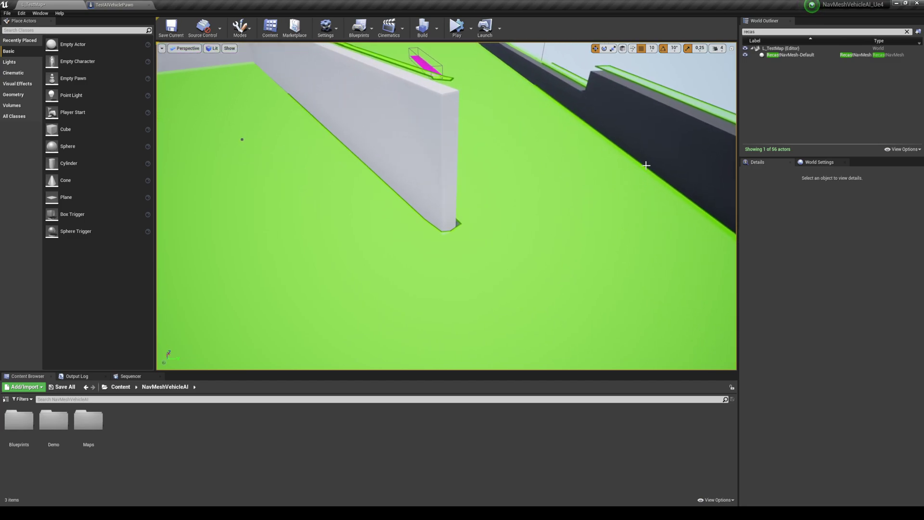
pyautogui.click(410, 149)
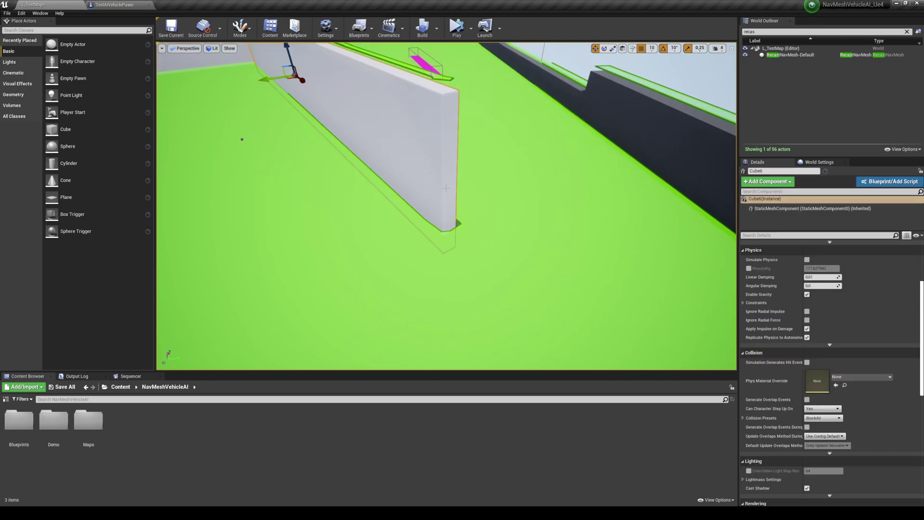
pyautogui.scroll(-2, 823, 385)
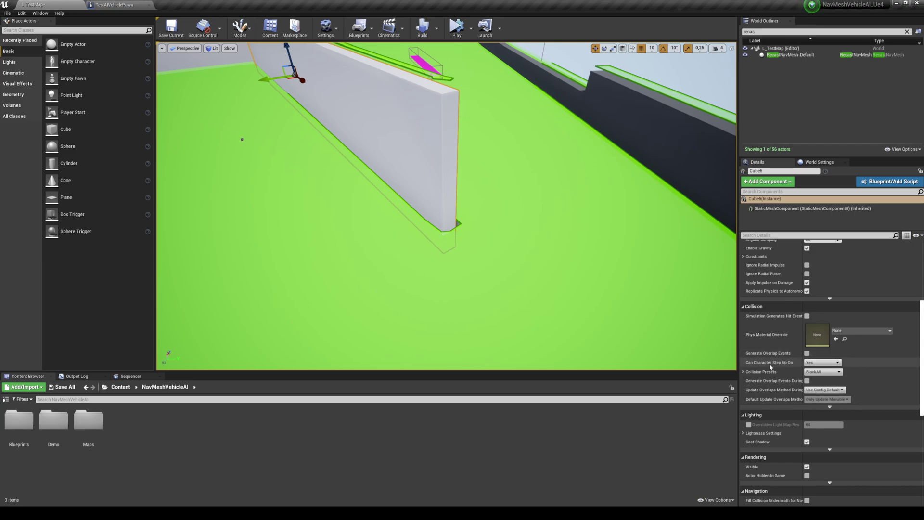
pyautogui.click(744, 371)
pyautogui.moveTo(644, 289); pyautogui.dragTo(629, 238, button='right')
pyautogui.hotkey('ctrl', 'z')
pyautogui.press('Escape')
pyautogui.moveTo(643, 289); pyautogui.dragTo(688, 355, button='right')
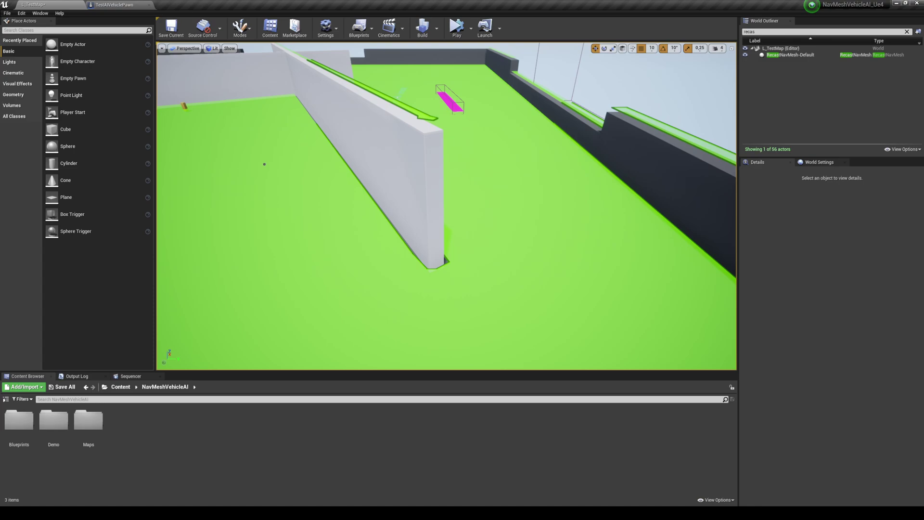
pyautogui.click(593, 302)
pyautogui.press('Escape')
# - In the vehicle pawn blueprint, add a third Offset Trace Object Types entry, view its available object types, and delete the entry
pyautogui.click(100, 4)
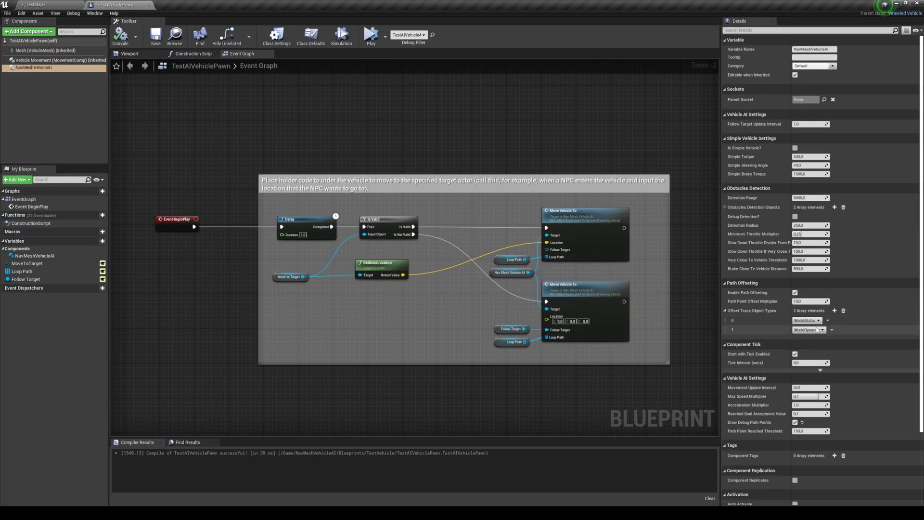
pyautogui.click(835, 310)
pyautogui.click(809, 340)
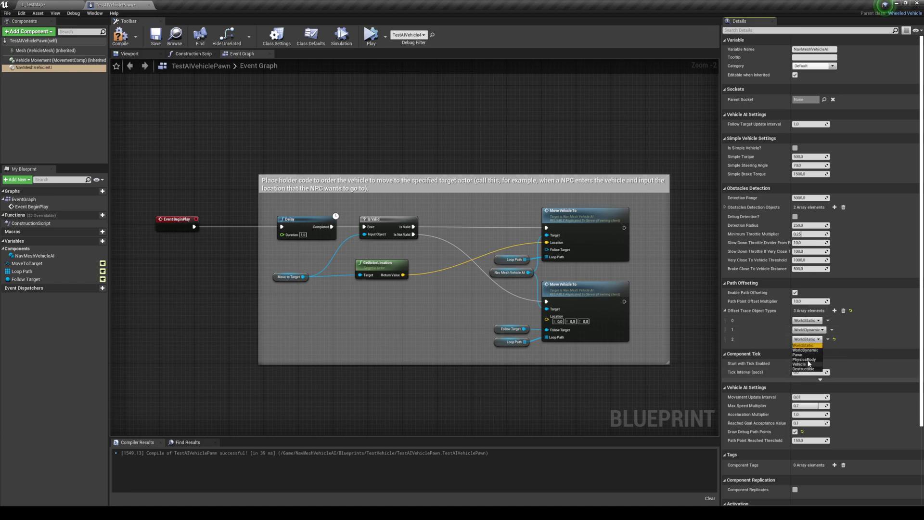
pyautogui.click(813, 340)
pyautogui.click(828, 339)
pyautogui.click(836, 354)
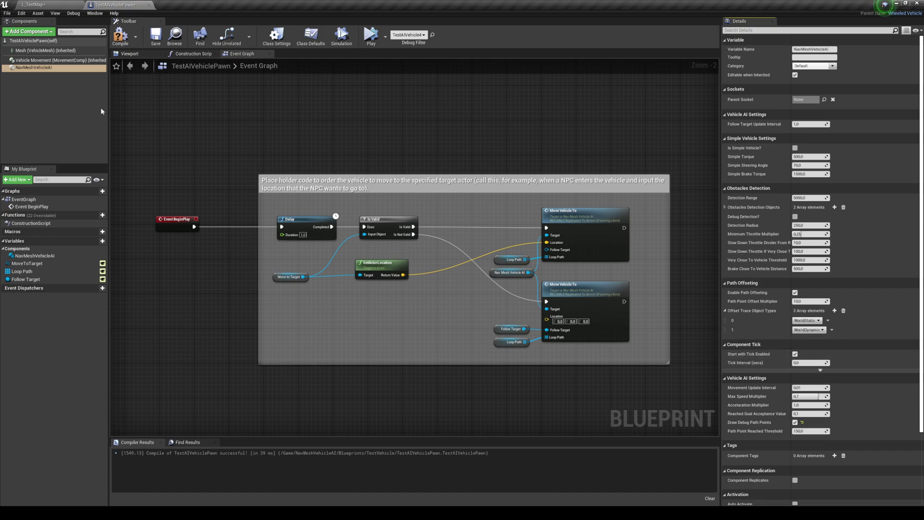
# - Examine the collision preset details of the vehicle pawn's inherited Mesh component
pyautogui.click(46, 50)
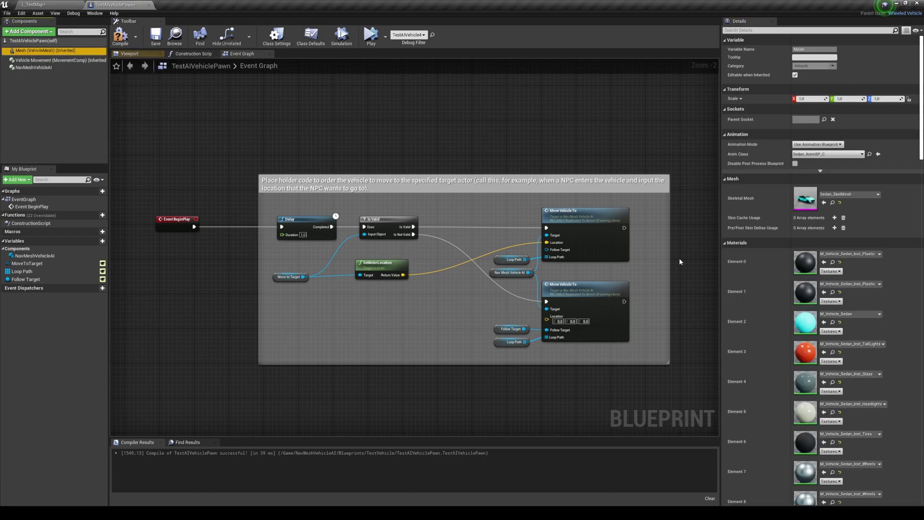
pyautogui.scroll(-15, 779, 279)
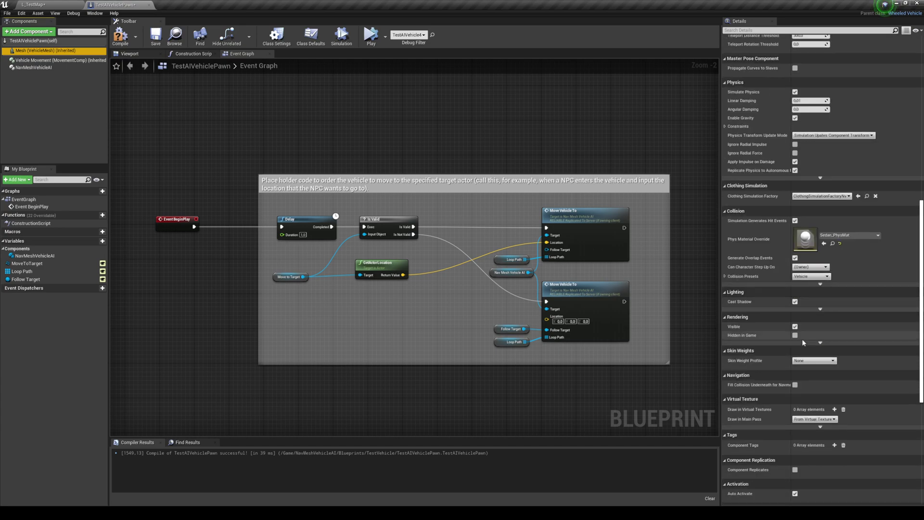
pyautogui.click(725, 276)
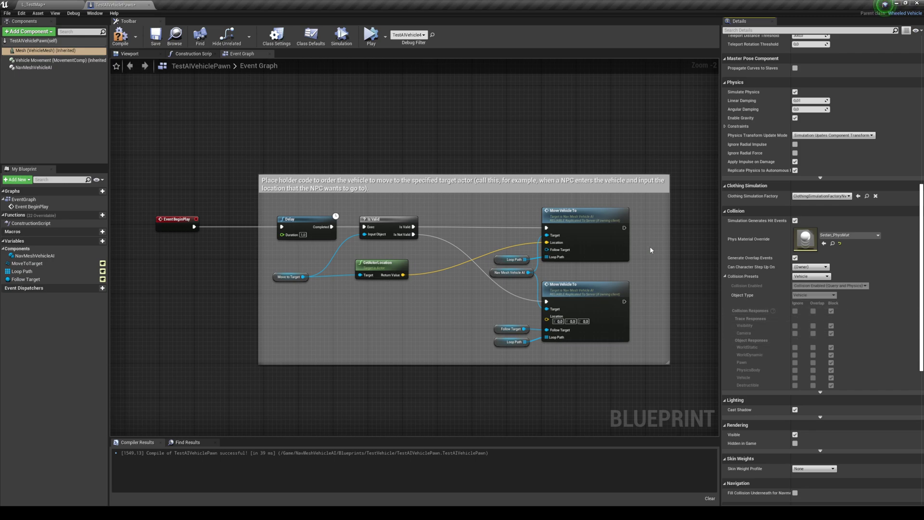
# - Compile and save the TestAIVehiclePawn blueprint
pyautogui.click(121, 36)
pyautogui.click(155, 37)
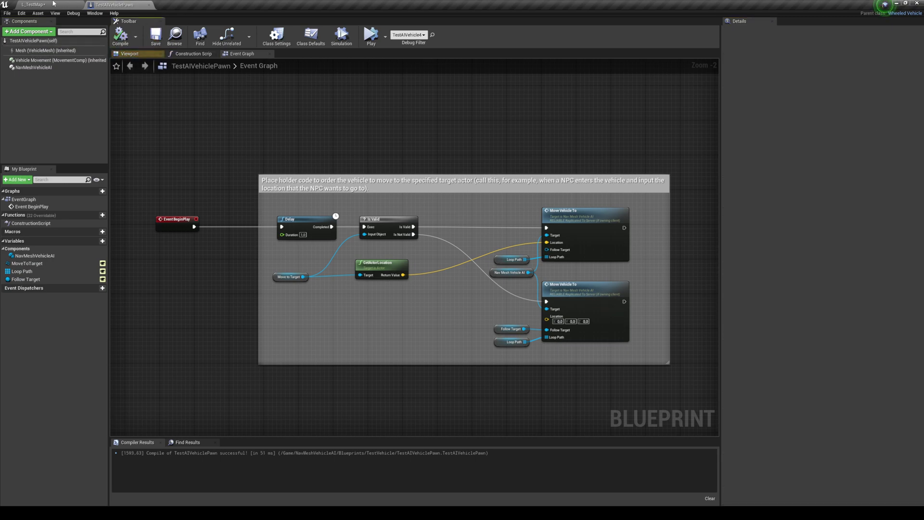
# - Return to the level, view the wall ends and parked cars, save the level, and close the TestAIVehiclePawn blueprint
pyautogui.click(48, 4)
pyautogui.moveTo(411, 245); pyautogui.dragTo(411, 246, button='right')
pyautogui.press('d')
pyautogui.press('s')
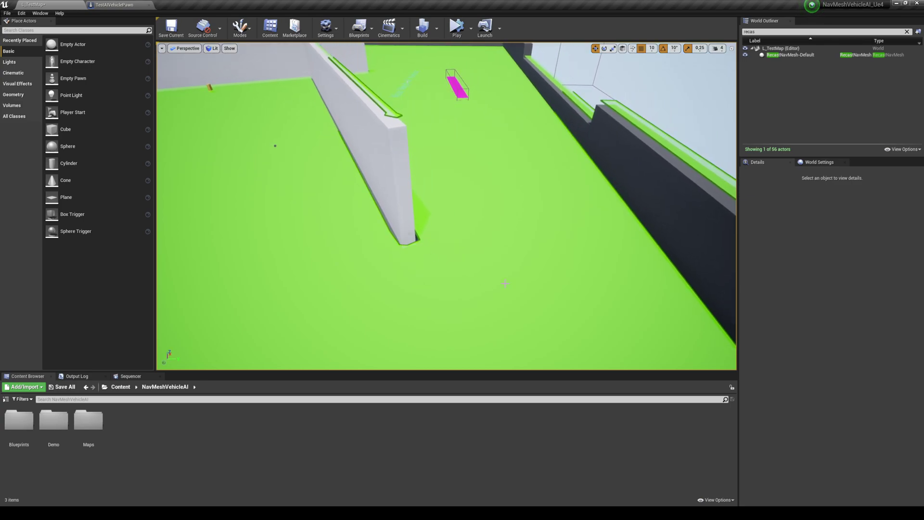
pyautogui.moveTo(504, 266); pyautogui.dragTo(504, 266, button='right')
pyautogui.press('s')
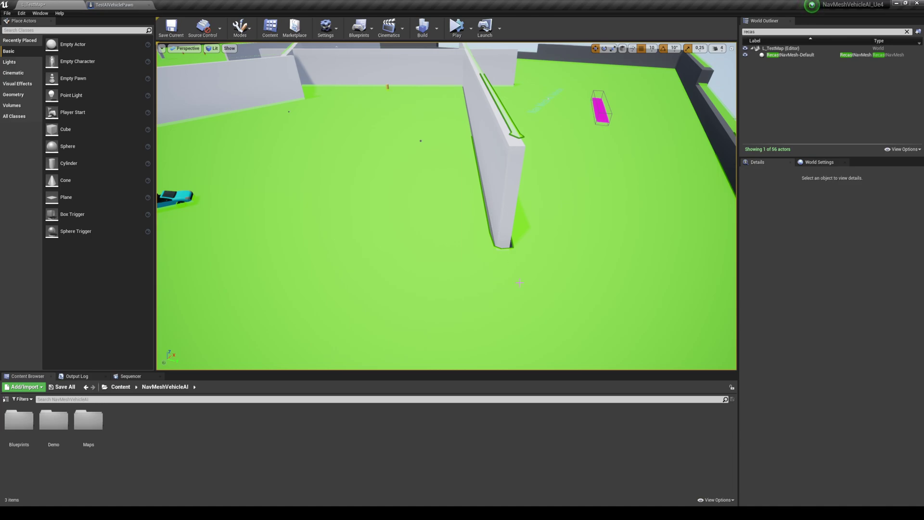
pyautogui.moveTo(509, 267); pyautogui.dragTo(509, 267, button='right')
pyautogui.press('s')
pyautogui.hotkey('ctrl', 's')
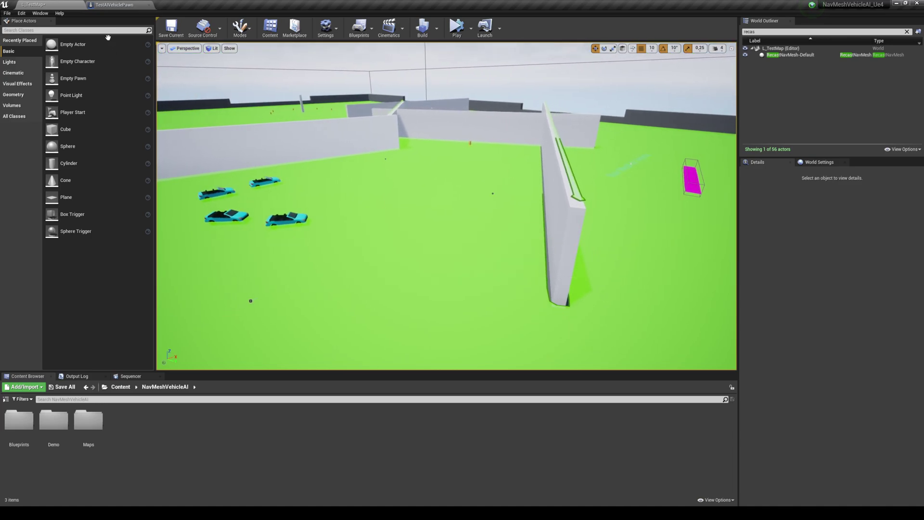
pyautogui.click(149, 5)
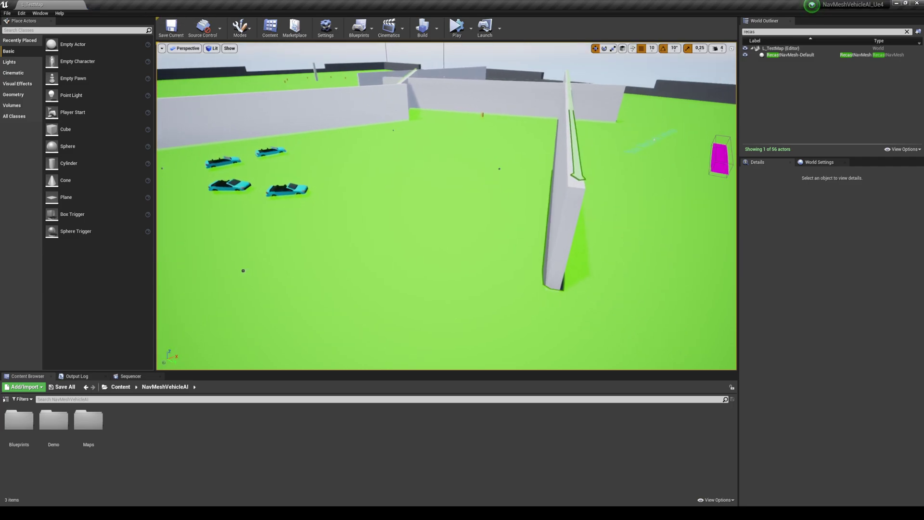
# - Hide the navigation mesh overlay and view the parked cars and the surrounding arena walls
pyautogui.press('p')
pyautogui.moveTo(396, 183); pyautogui.dragTo(374, 196, button='right')
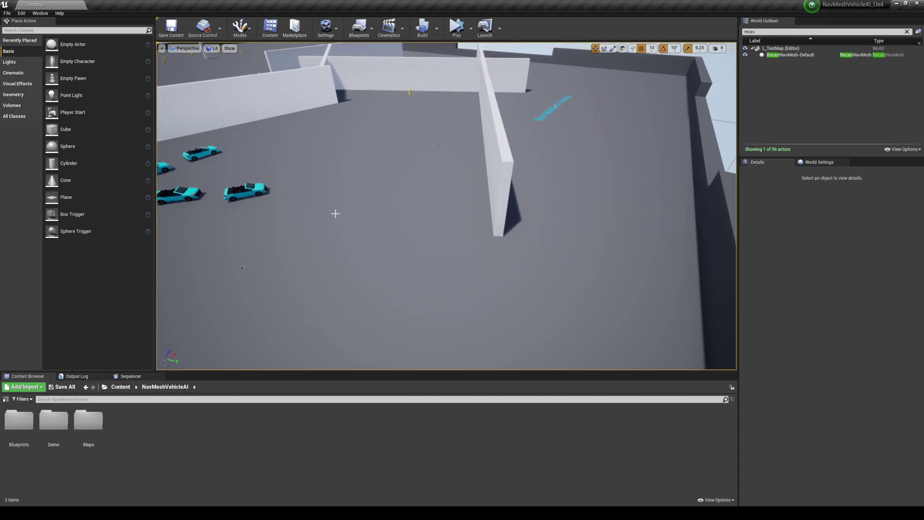
pyautogui.moveTo(323, 213); pyautogui.dragTo(324, 212, button='right')
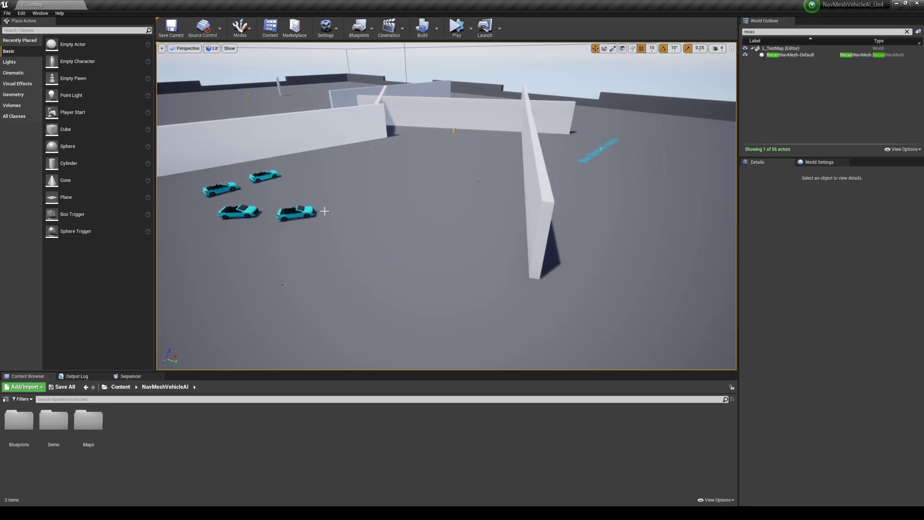
pyautogui.moveTo(472, 222); pyautogui.dragTo(429, 226, button='right')
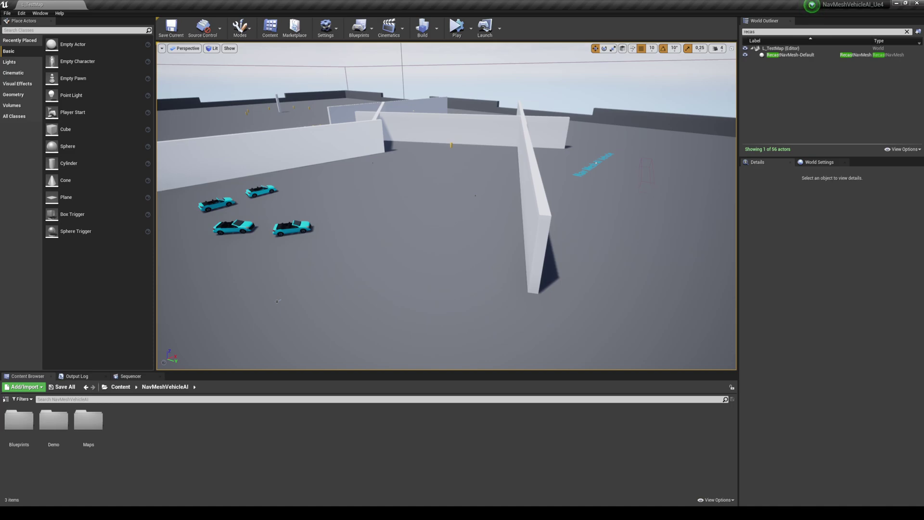